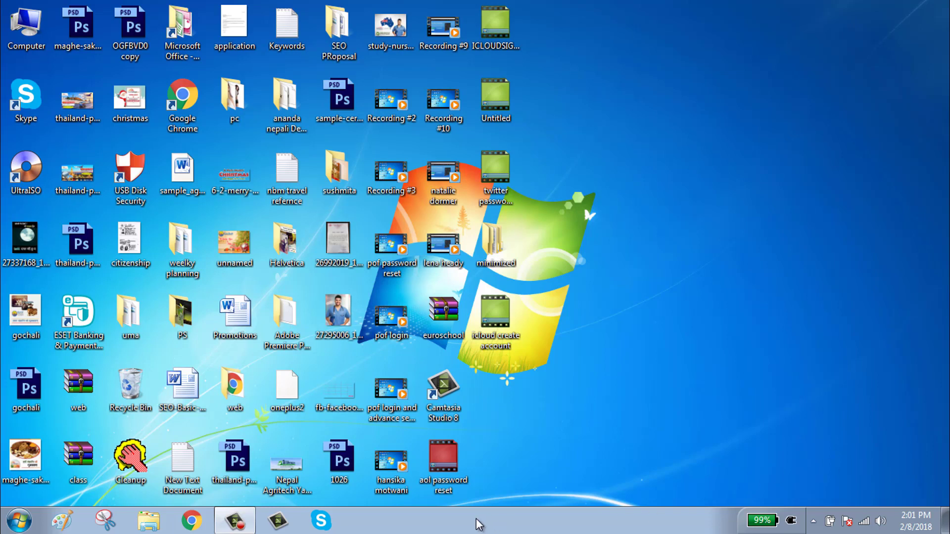
Step: Launch Skype and submit the account's phone number to reach the password page
click(321, 522)
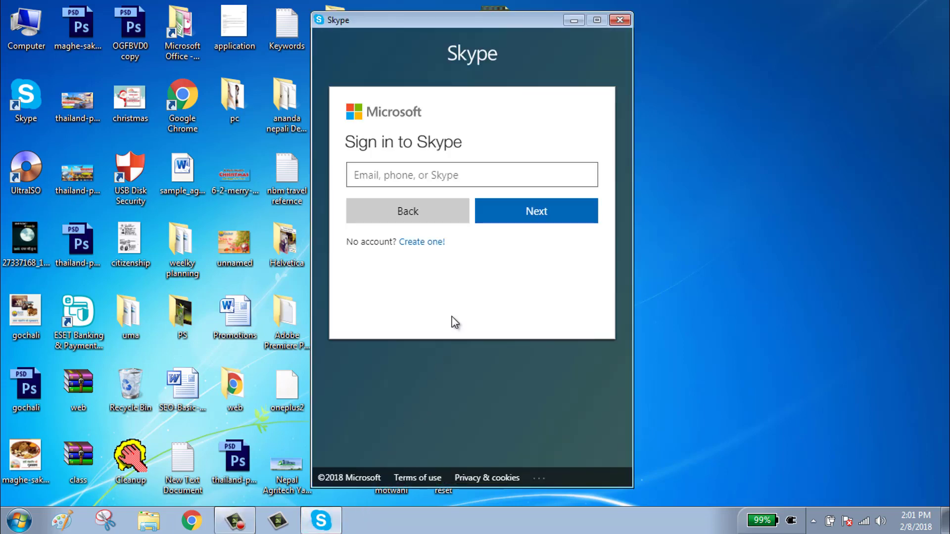
click(409, 172)
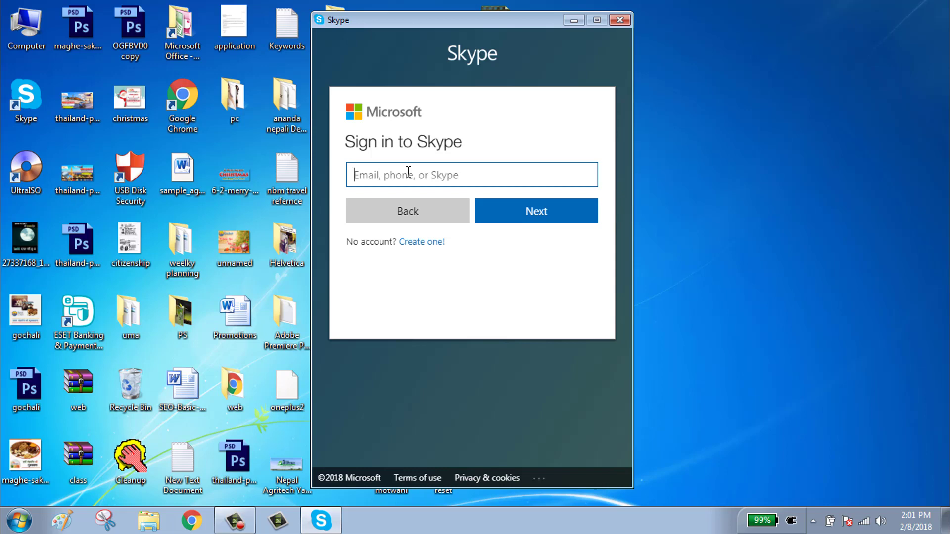
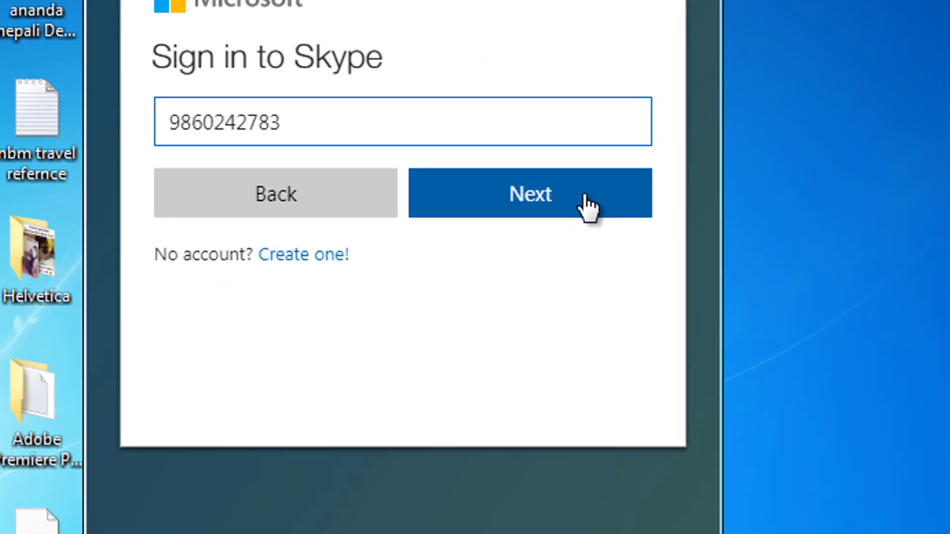
click(718, 125)
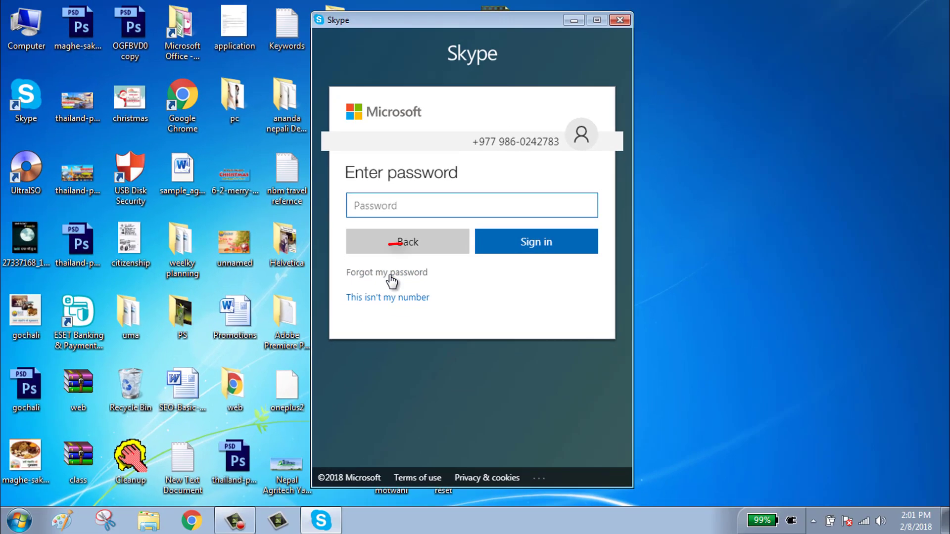
Step: Start password recovery and choose 'I forgot my password'
click(390, 274)
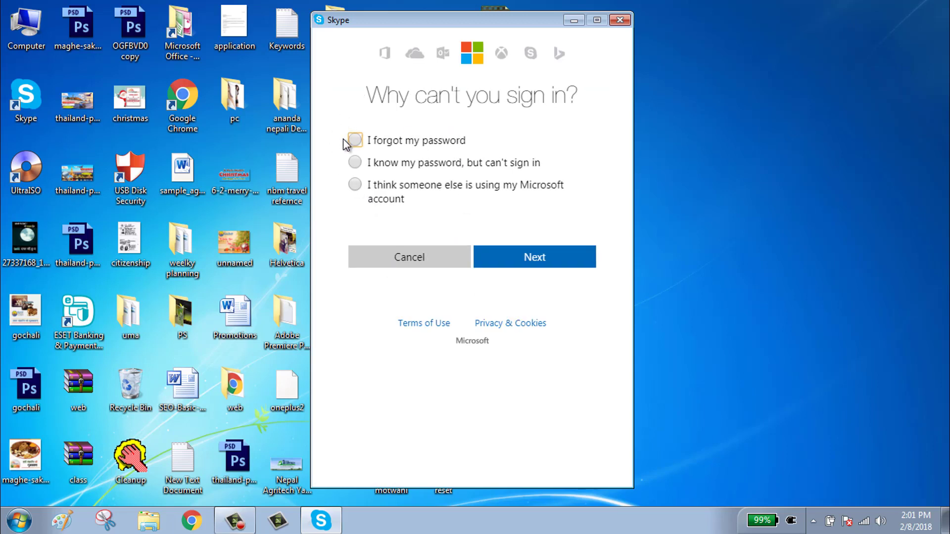
click(360, 138)
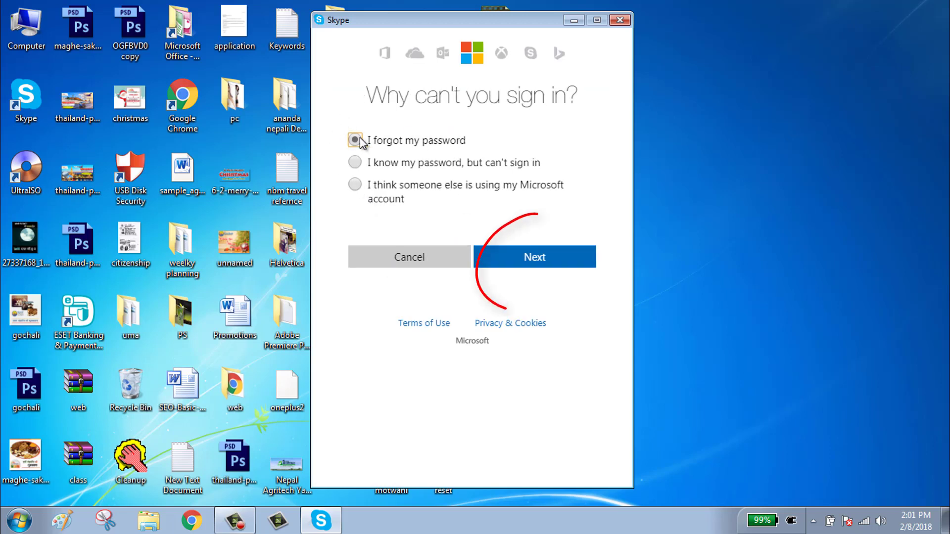
Step: Continue to account recovery, fix a typo in the CAPTCHA characters, and submit the form
click(556, 258)
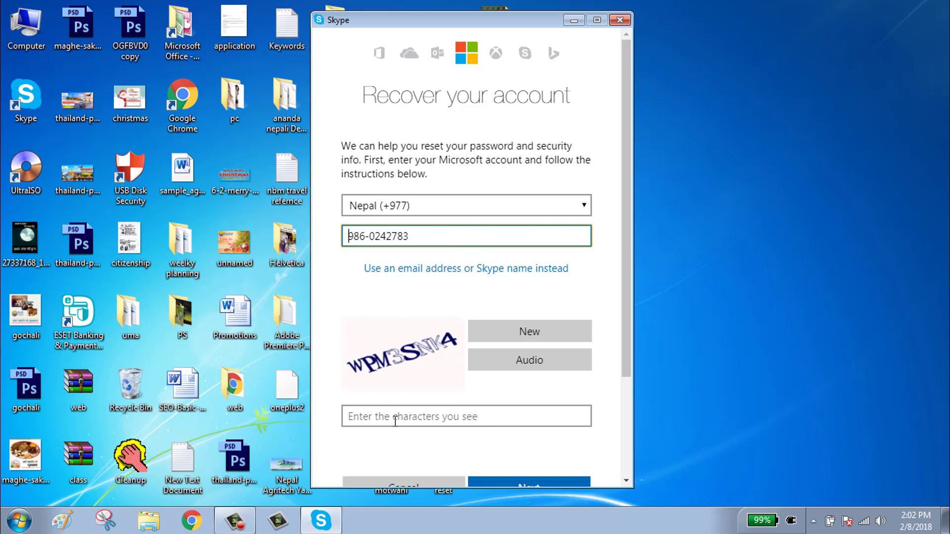
click(396, 417)
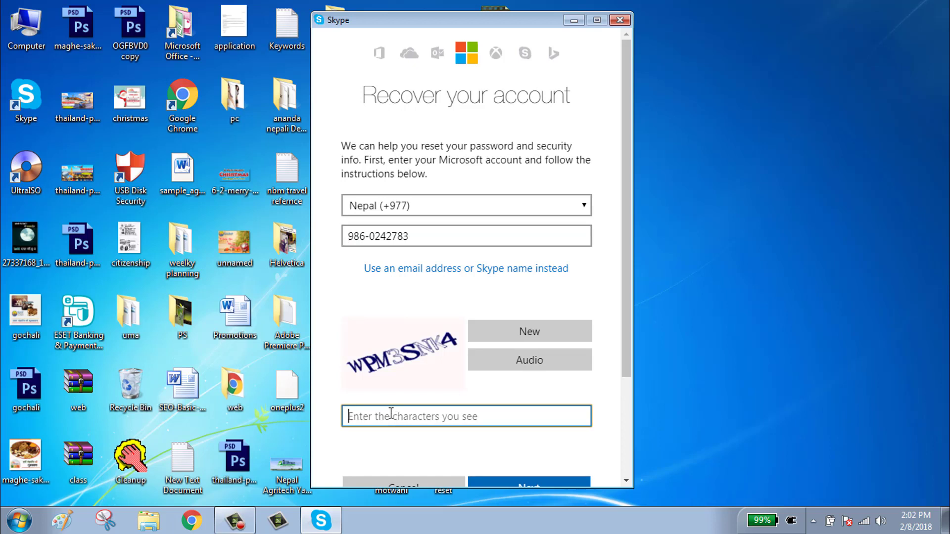
text(wp)
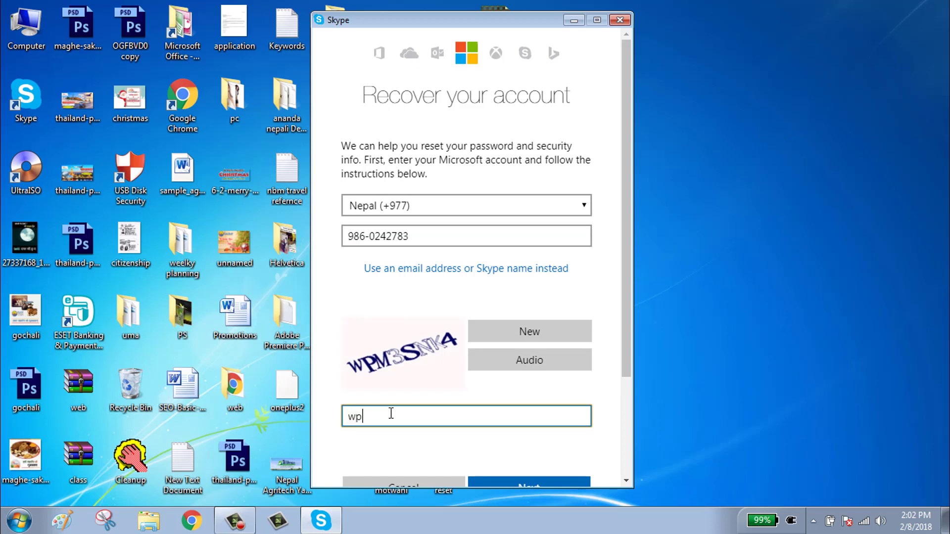
text(m3sn)
key(BackSpace)
key(BackSpace)
key(BackSpace)
key(BackSpace)
key(BackSpace)
key(BackSpace)
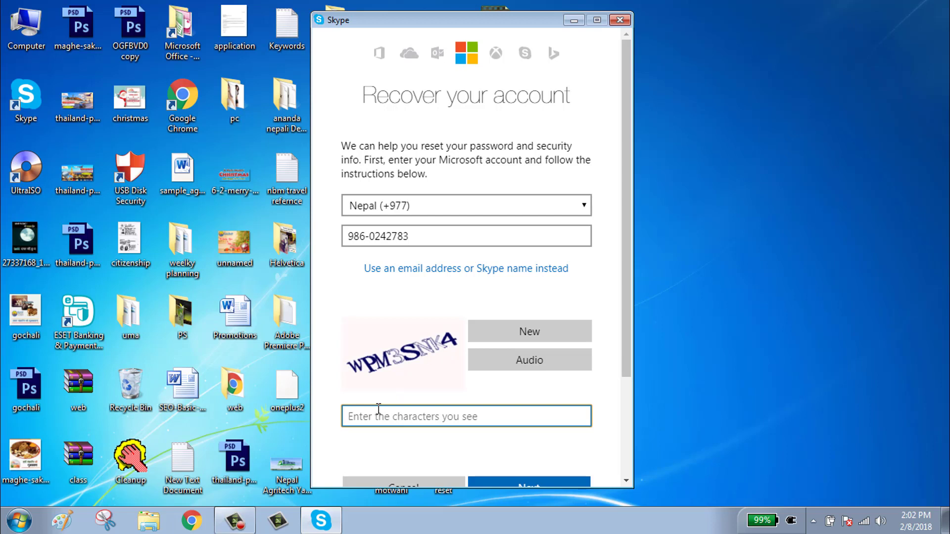
text(W)
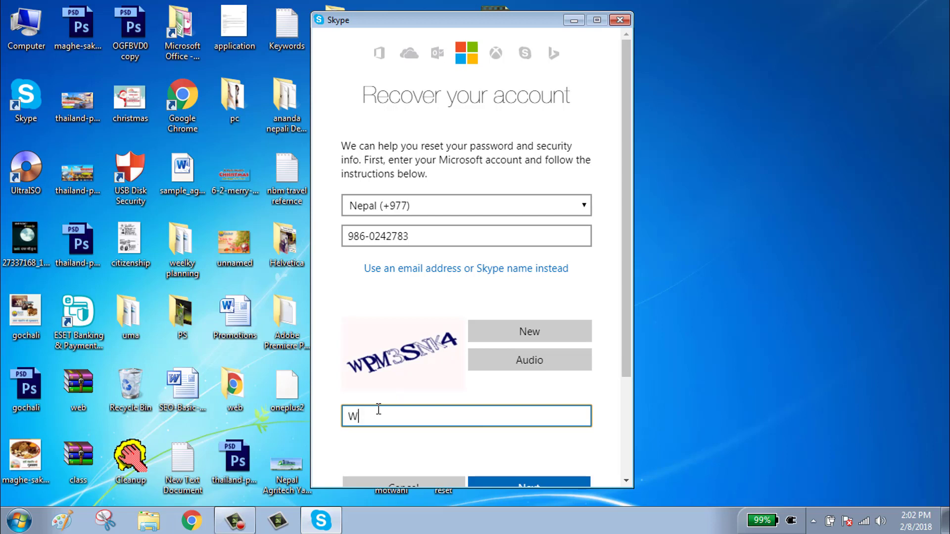
text(PM3SNK4)
scroll(515, 396, down, 3)
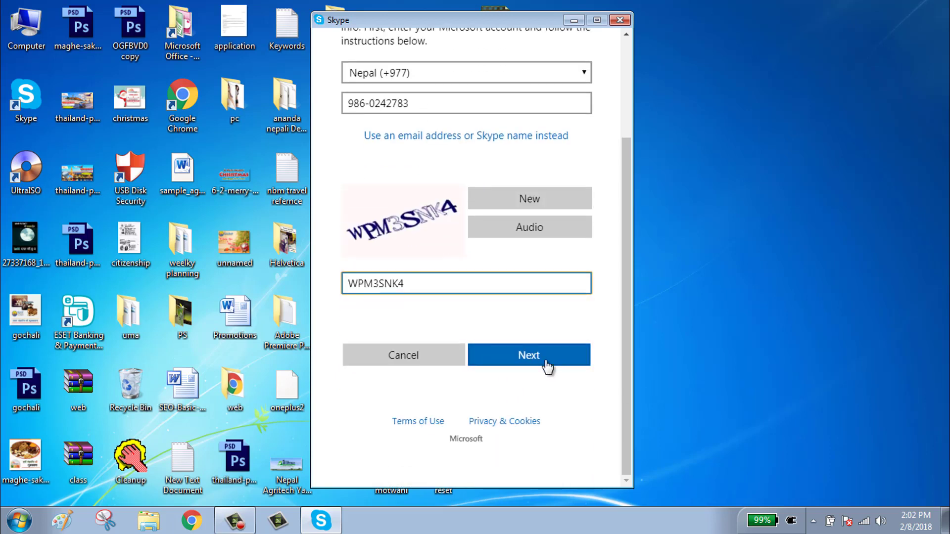
click(549, 366)
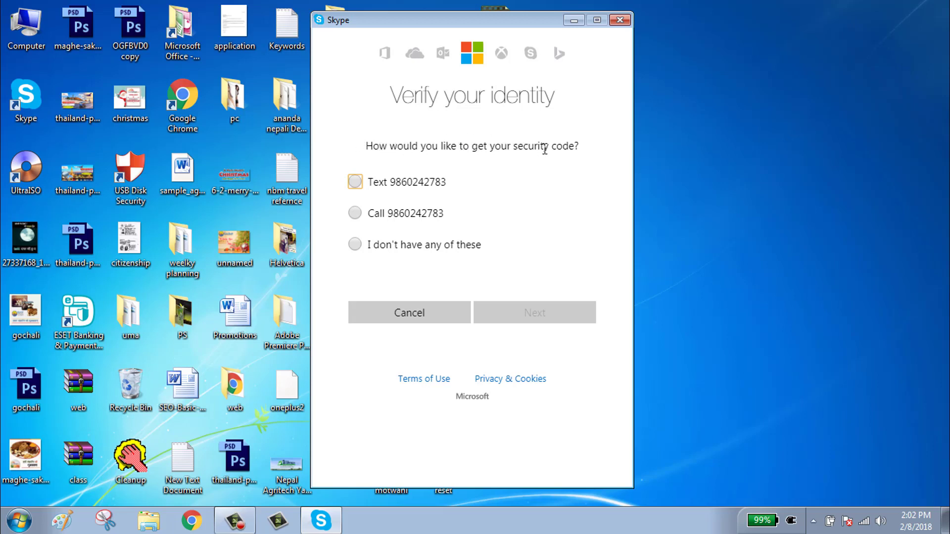
Step: Have the security code sent by text message to the account's phone
click(356, 181)
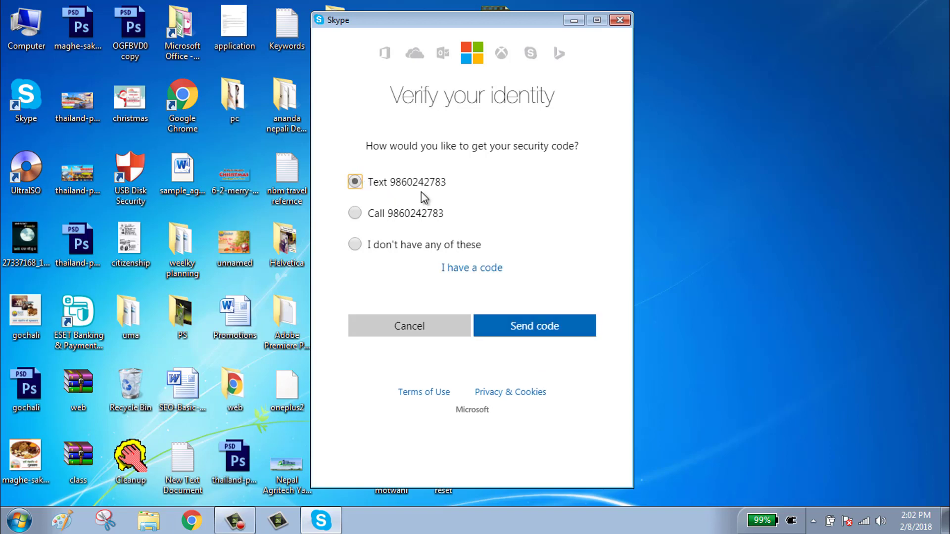
click(572, 333)
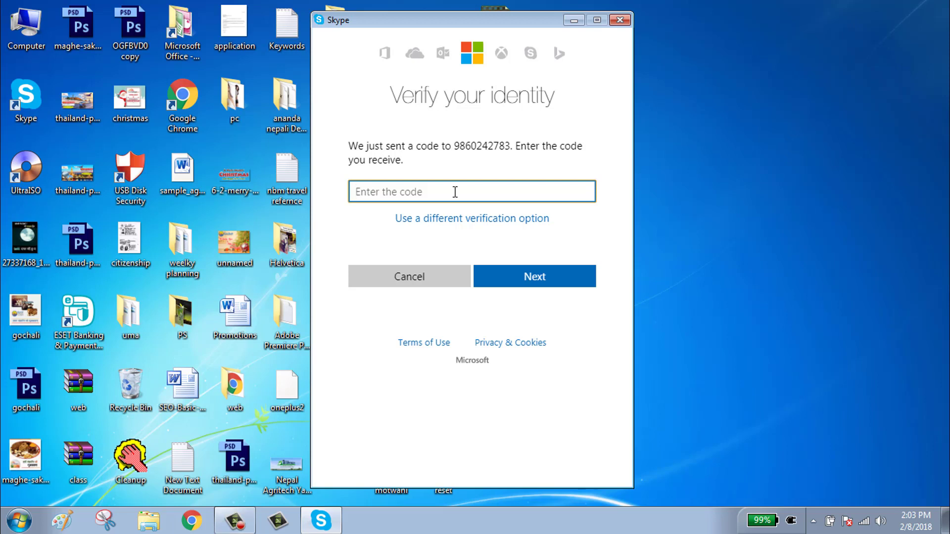
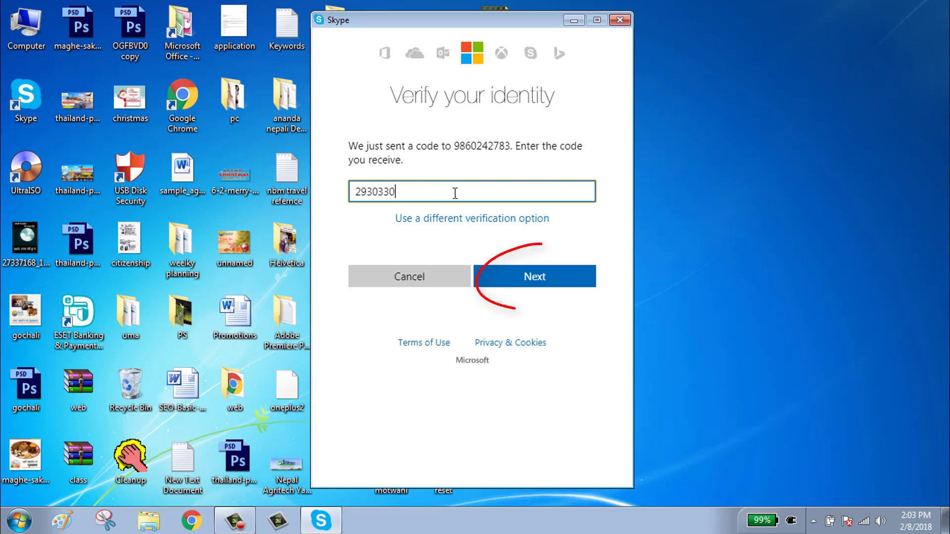
Step: Enter the texted security code and submit it for verification
click(522, 278)
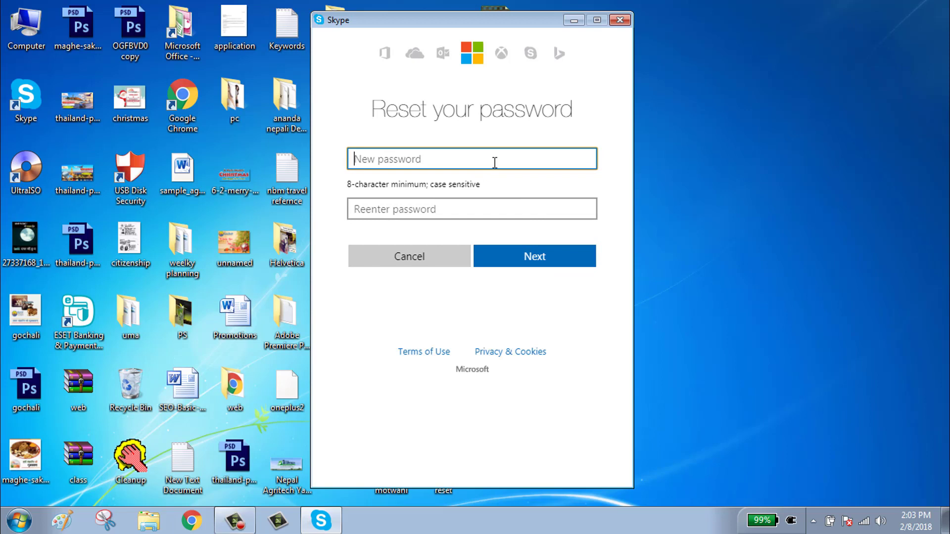
Step: Try a new password in both fields, then clear it after the weak-password error
text(•••••••••••)
key(BackSpace)
key(BackSpace)
key(BackSpace)
key(BackSpace)
key(BackSpace)
key(BackSpace)
key(BackSpace)
key(BackSpace)
key(BackSpace)
key(BackSpace)
text(•••••••••••••)
click(442, 209)
text(••••••)
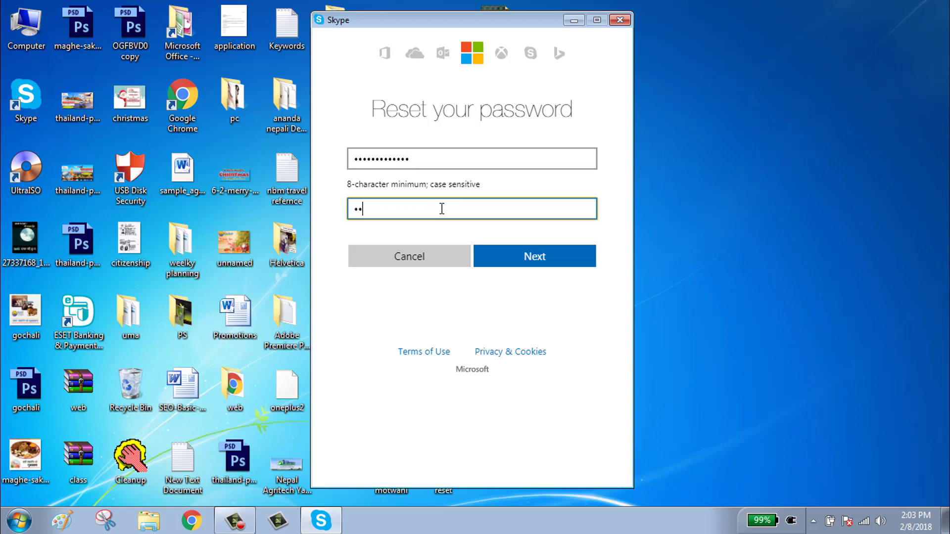
text(•••••••)
click(578, 257)
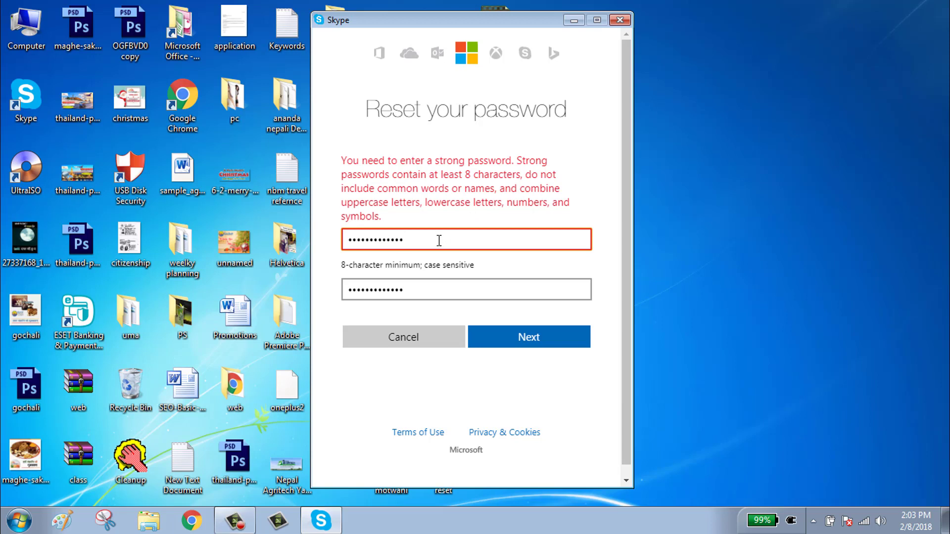
key(BackSpace)
key(BackSpace)
key(BackSpace)
key(BackSpace)
key(BackSpace)
key(BackSpace)
key(BackSpace)
key(BackSpace)
key(BackSpace)
key(BackSpace)
key(BackSpace)
key(BackSpace)
key(BackSpace)
Step: Clear the confirmation field, enter a stronger new password twice, and submit it
drag(431, 295, 304, 284)
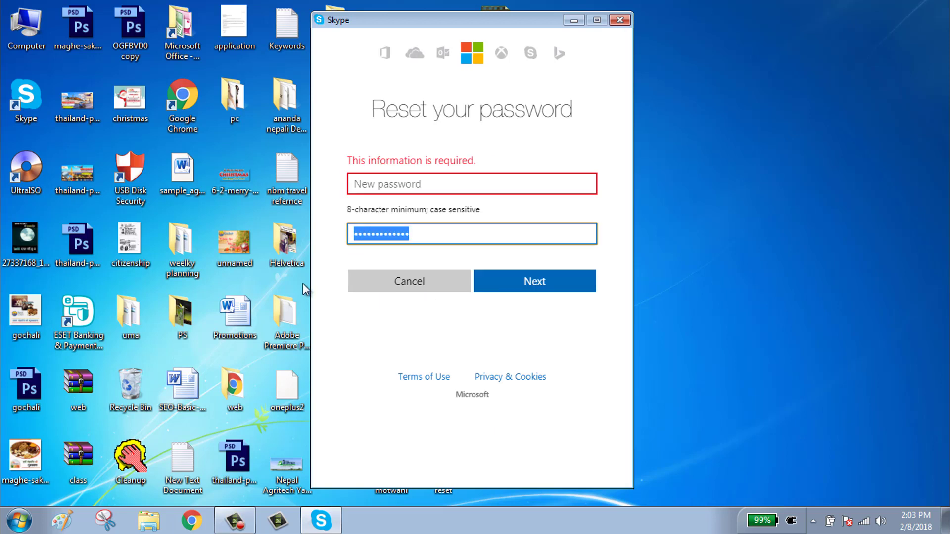
key(BackSpace)
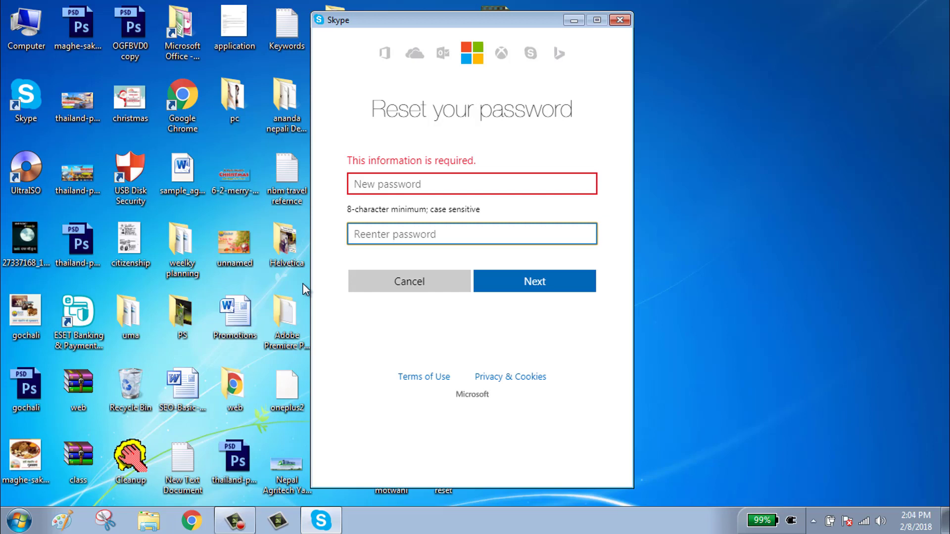
click(391, 185)
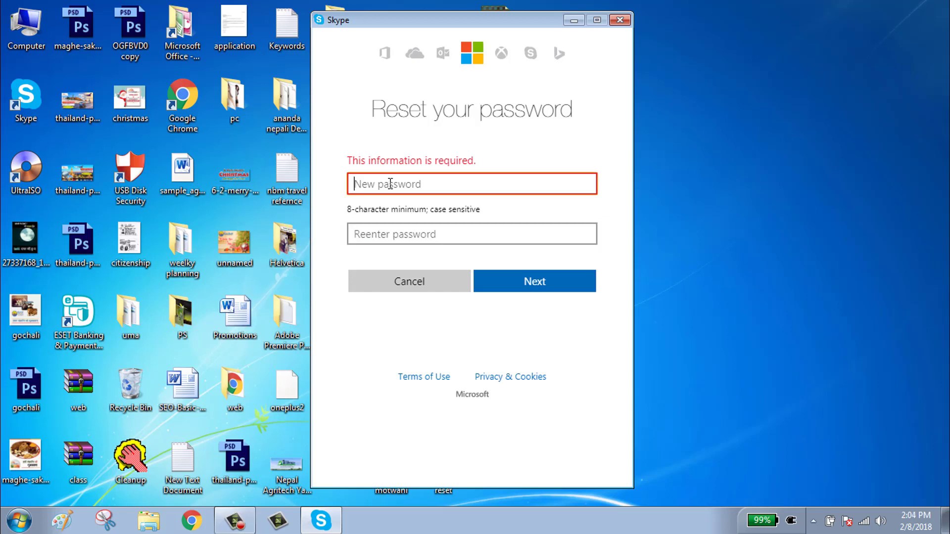
text(••••••••••)
click(423, 234)
text(•••••)
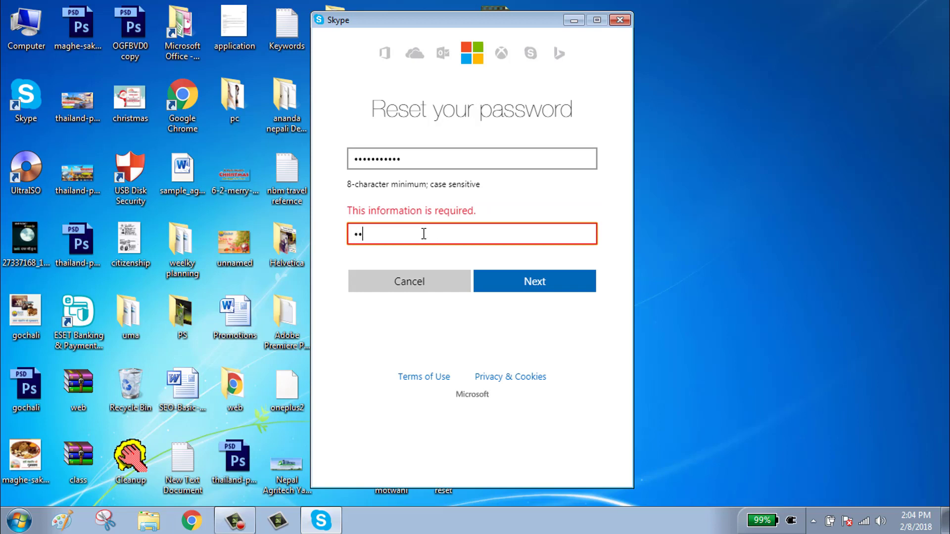
text(••••••)
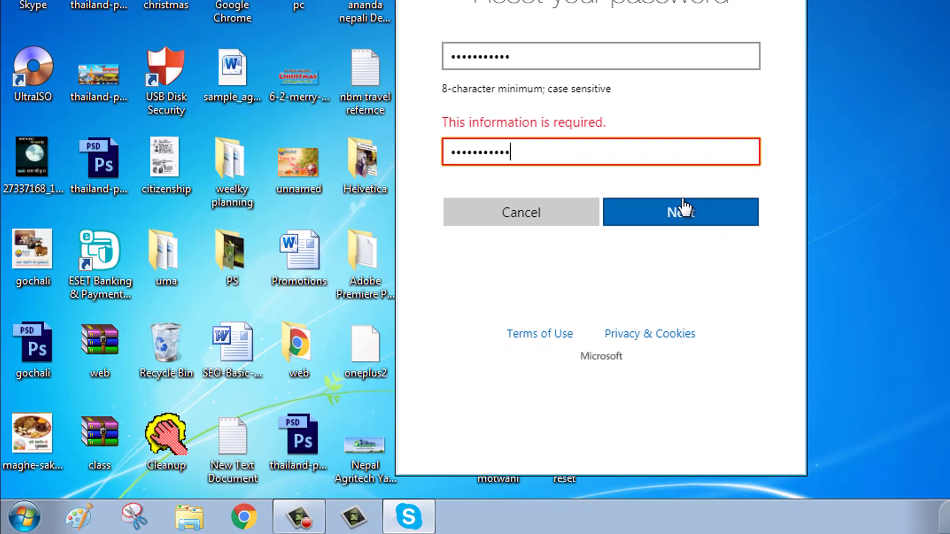
click(628, 237)
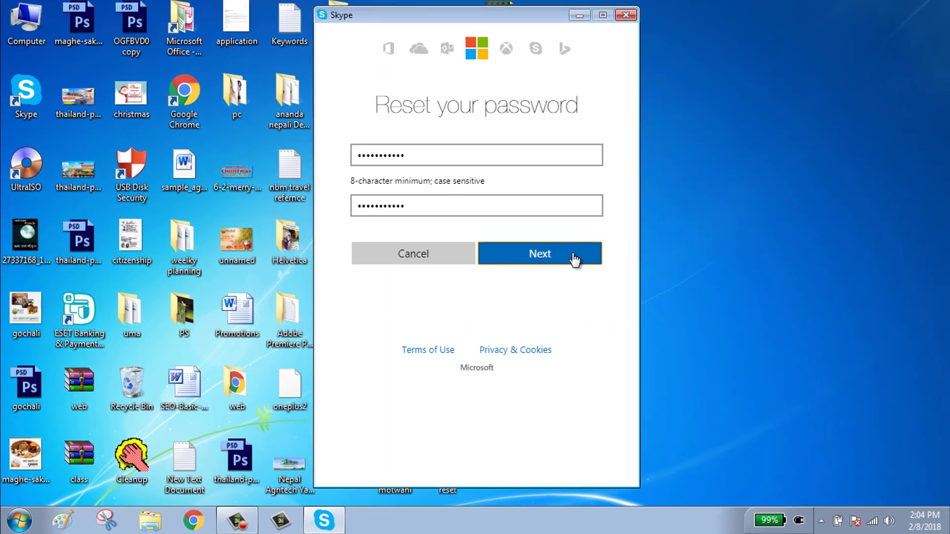
click(724, 186)
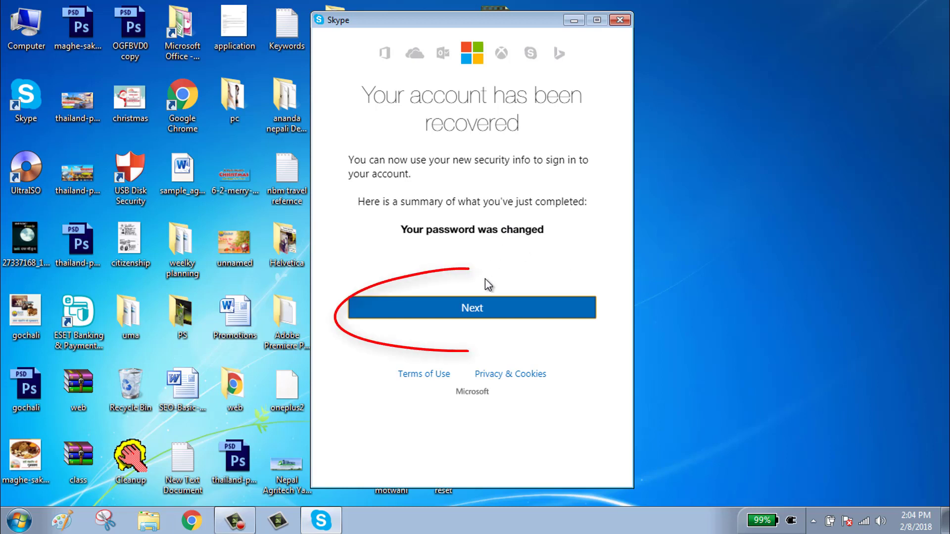
Step: Continue past the 'Your account has been recovered' confirmation
click(506, 312)
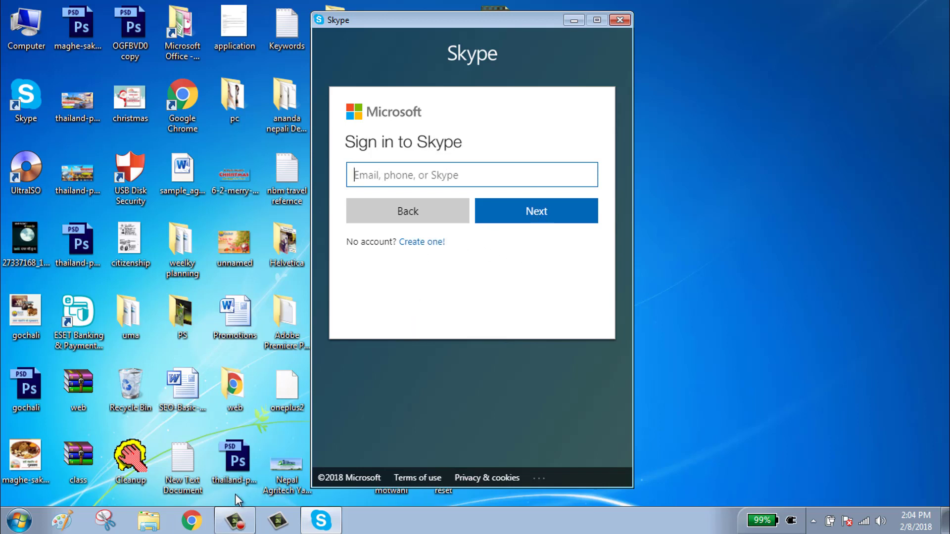
Step: Select an item on the taskbar once the Sign in to Skype page is back
mouse_move(230, 523)
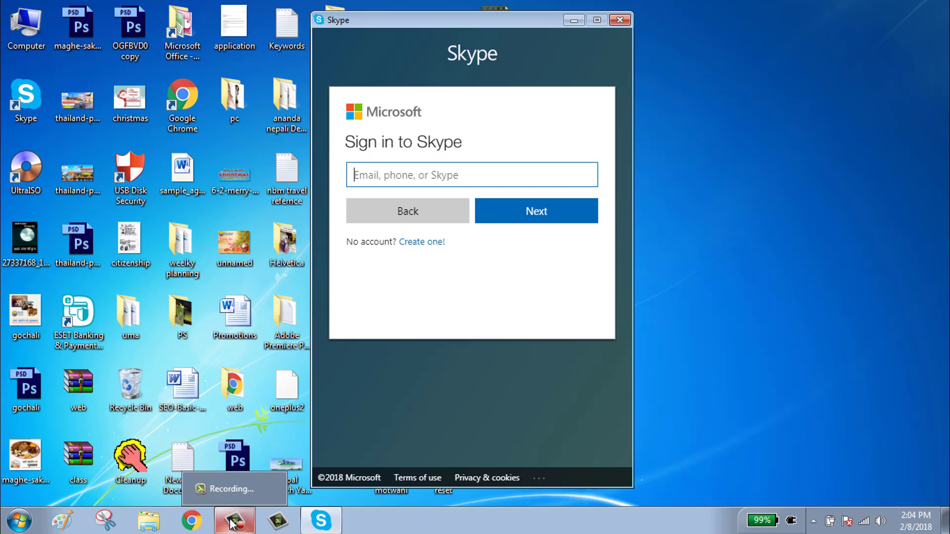
click(231, 522)
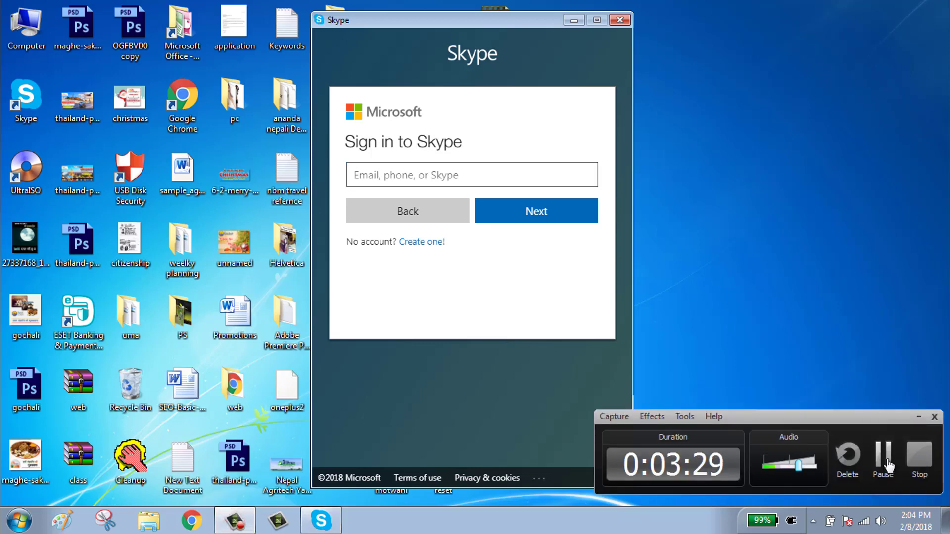